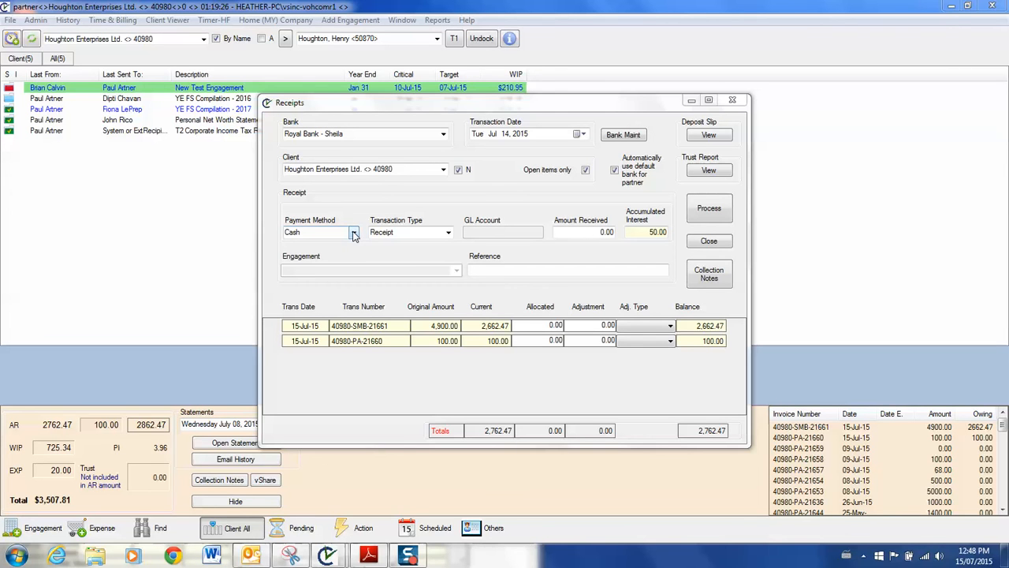
Set the receipt's payment method to Cheque and its transaction type to Interest for Houghton Enterprises Ltd
{"action": "left_click", "coordinate": [354, 233]}
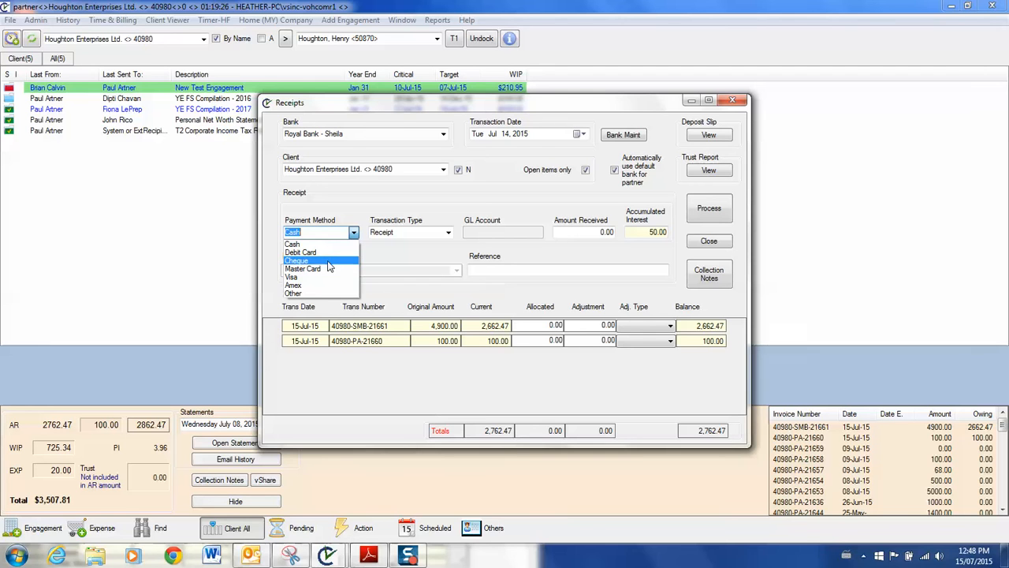
{"action": "left_click", "coordinate": [328, 261]}
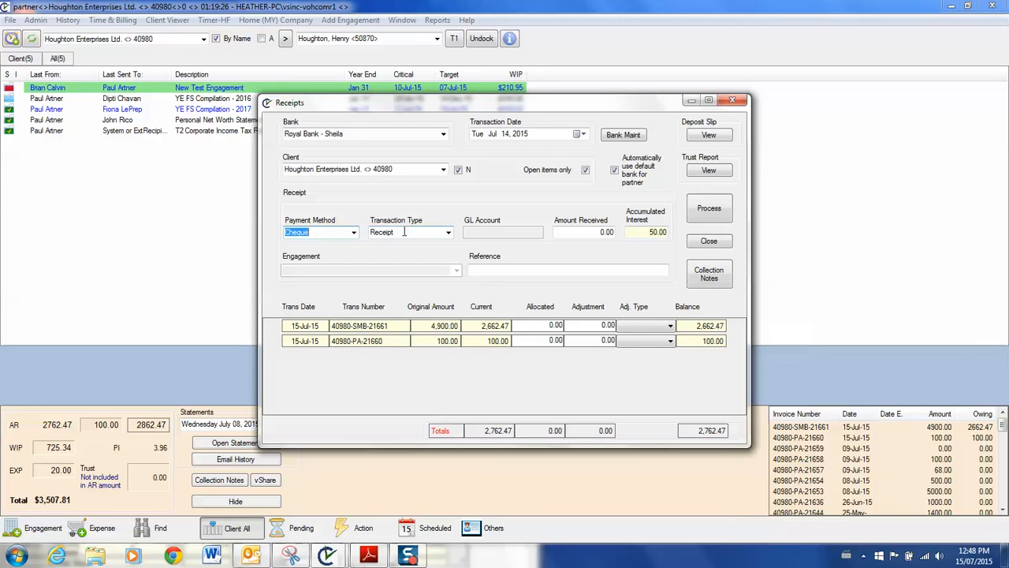
{"action": "left_click", "coordinate": [448, 235]}
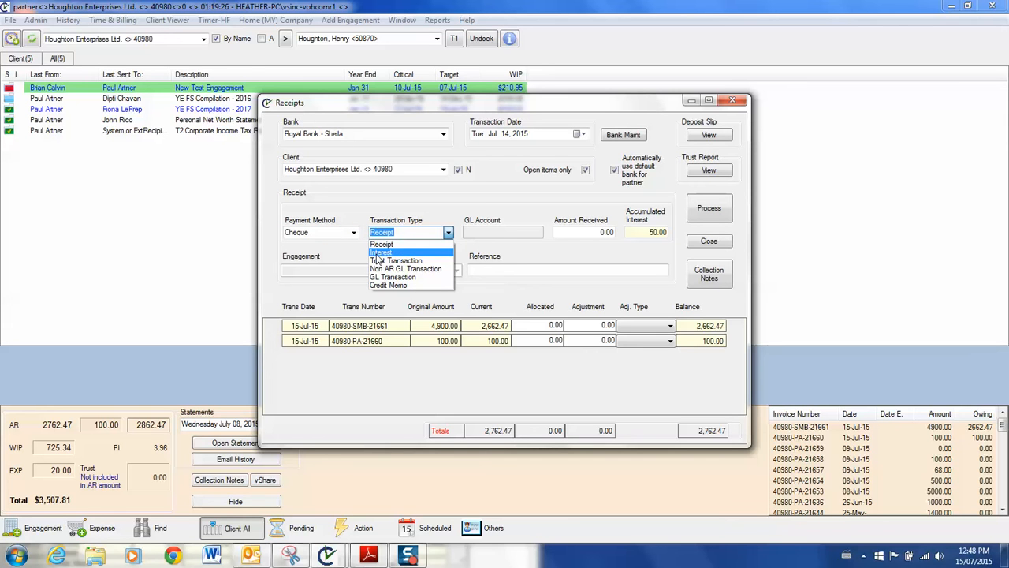
{"action": "left_click", "coordinate": [378, 253]}
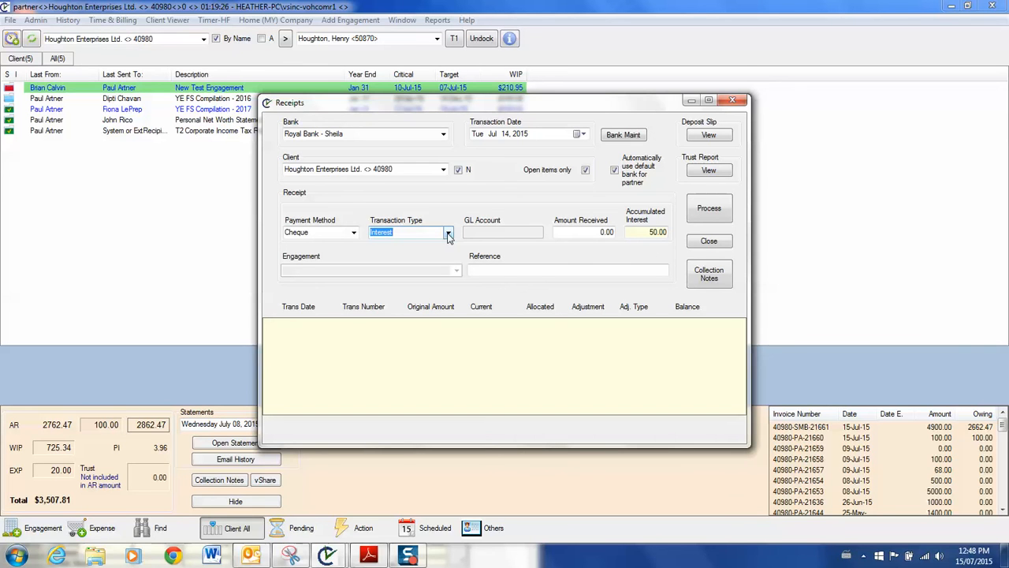
Enter 50.00 as the amount received with the reference "Pd interest" and process the interest payment
{"action": "left_click", "coordinate": [565, 229]}
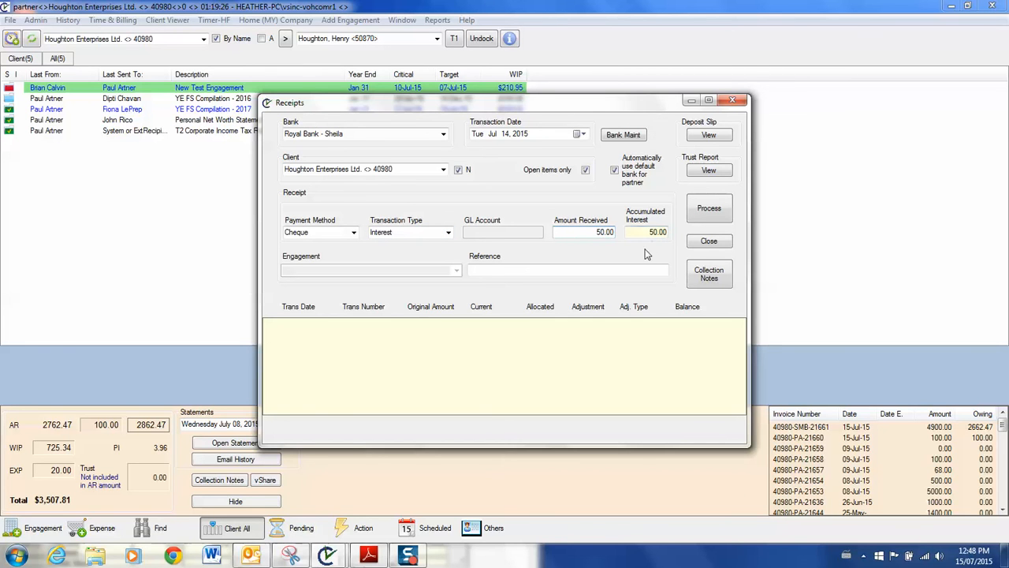
{"action": "left_click", "coordinate": [606, 269]}
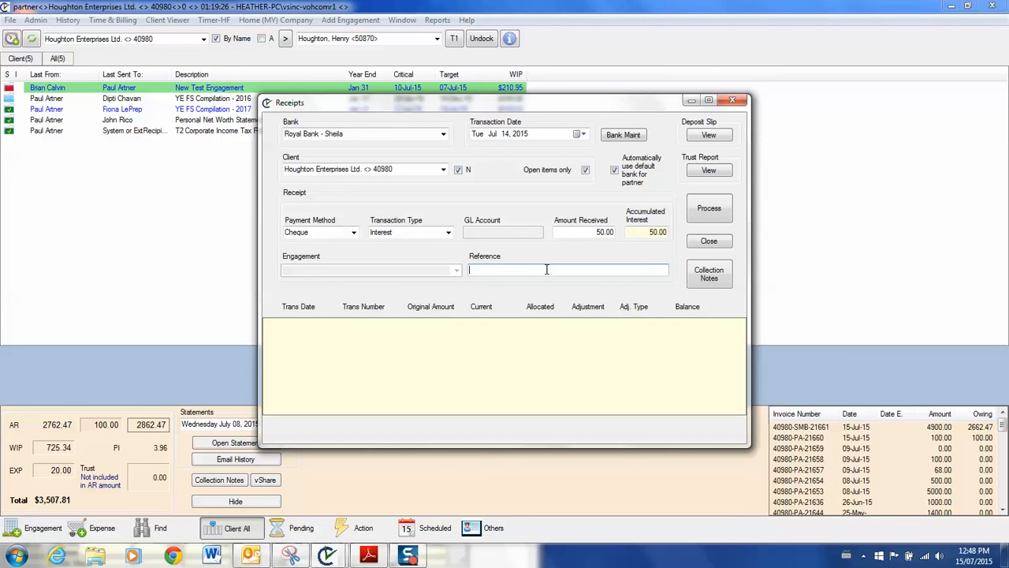
{"action": "type", "text": "Pd interes"}
{"action": "left_click", "coordinate": [711, 210]}
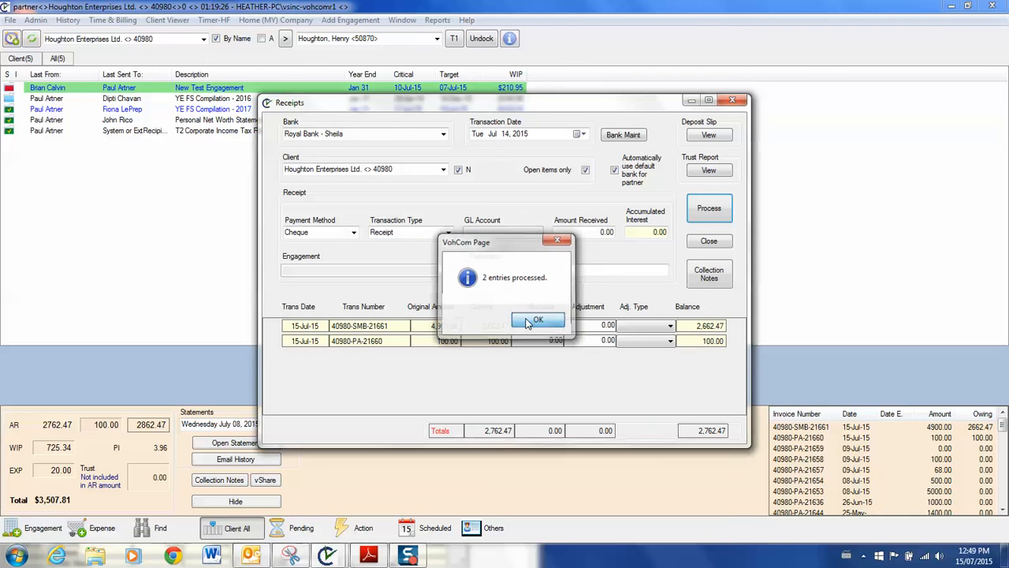
{"action": "left_click", "coordinate": [529, 322]}
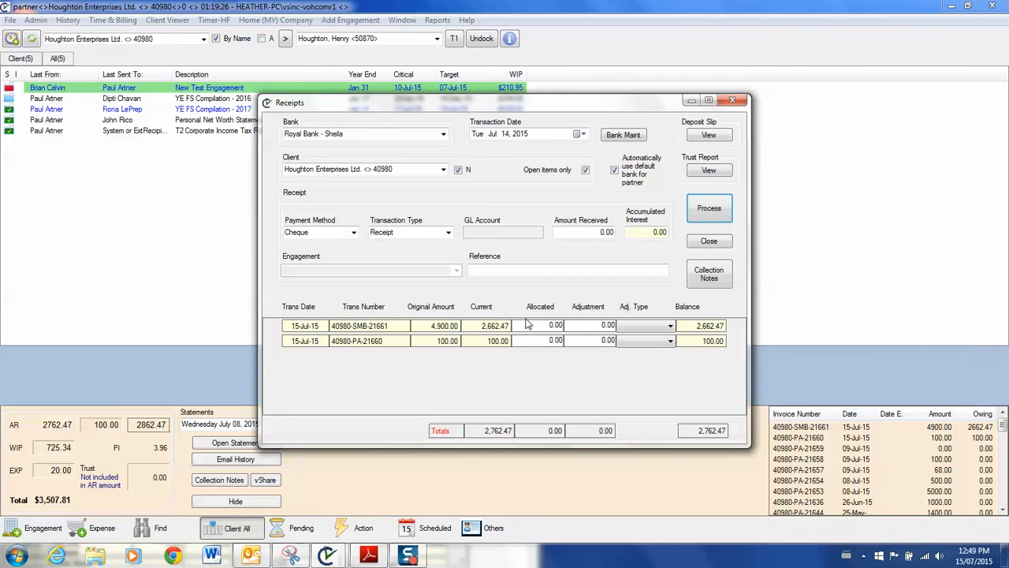
Review the deposit slip for the processed 50.00 interest payment and close it
{"action": "left_click", "coordinate": [709, 135]}
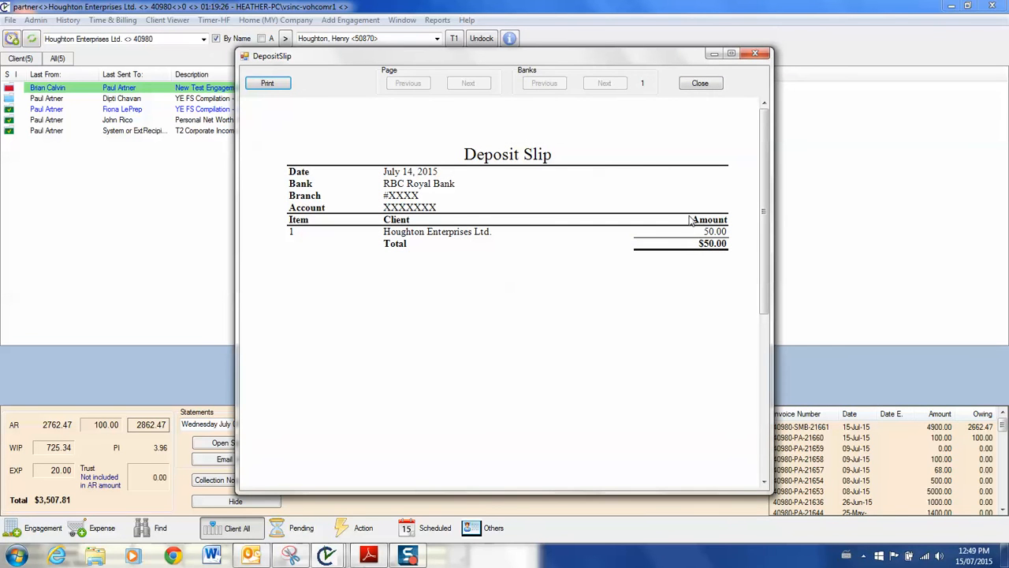
{"action": "left_click", "coordinate": [701, 84]}
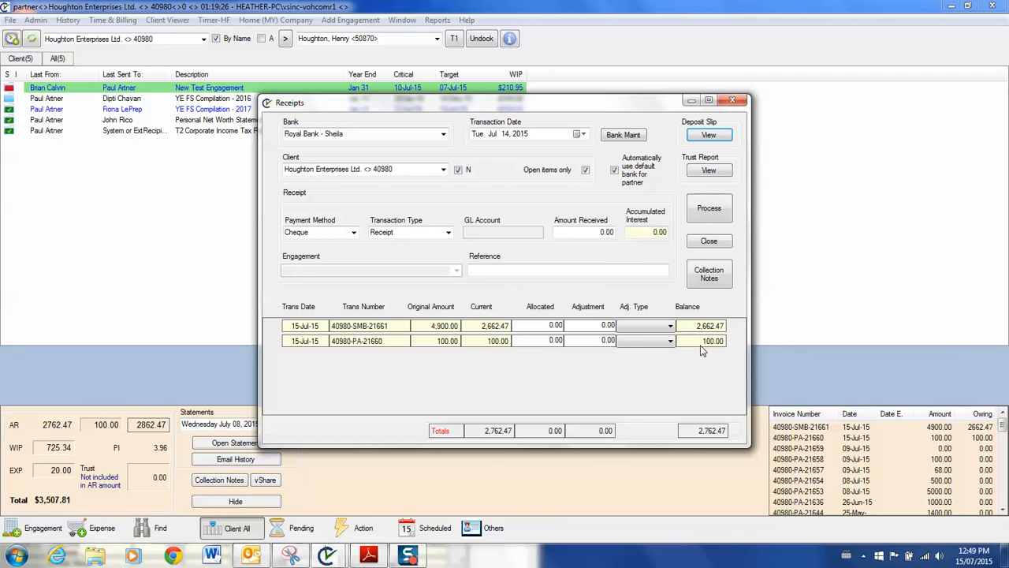
Process a notational interest adjustment of 25.00 on the client's accumulated interest
{"action": "double_click", "coordinate": [645, 231]}
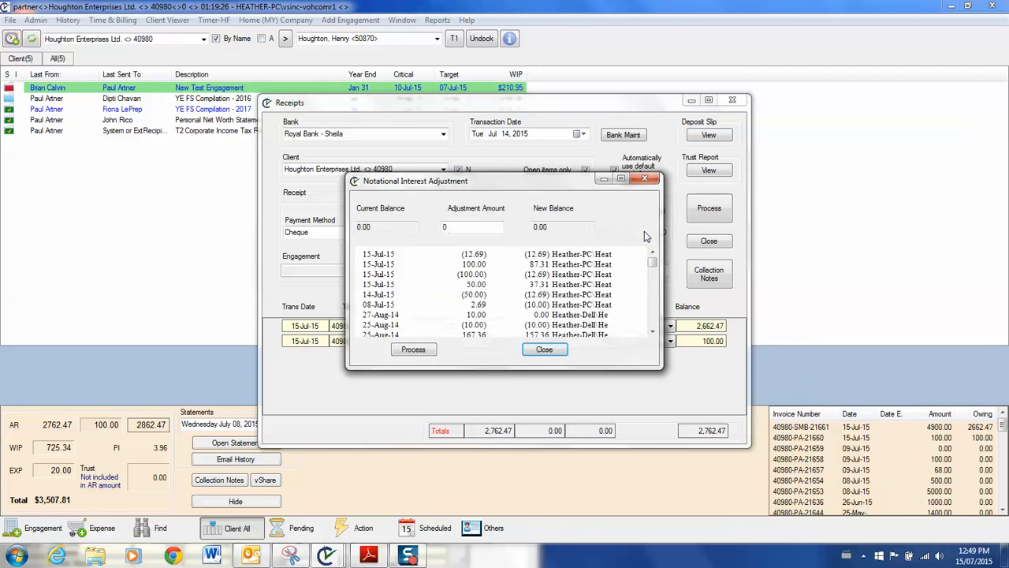
{"action": "left_click_drag", "start_coordinate": [480, 228], "coordinate": [439, 231]}
{"action": "type", "text": "25"}
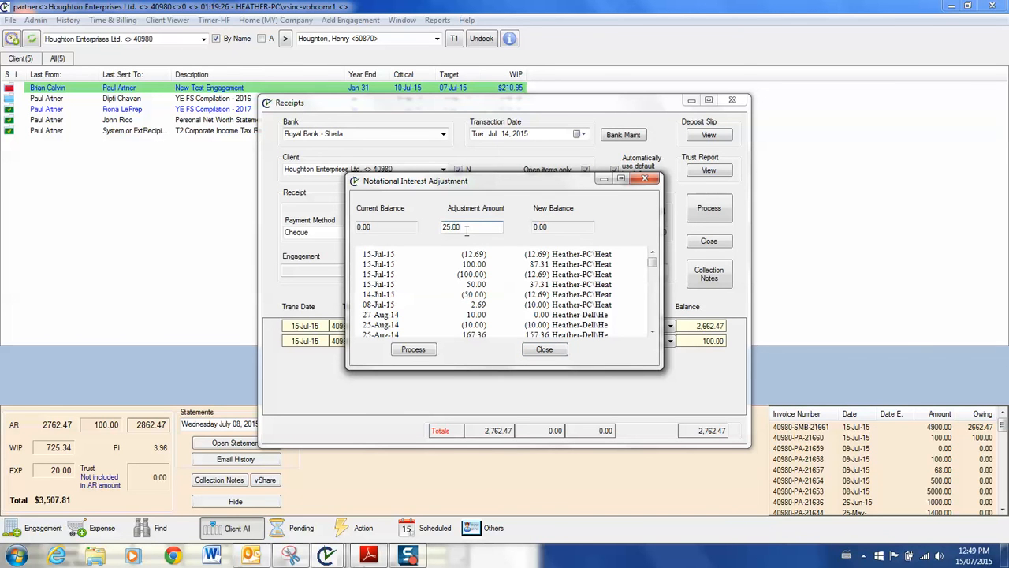
{"action": "left_click", "coordinate": [416, 350]}
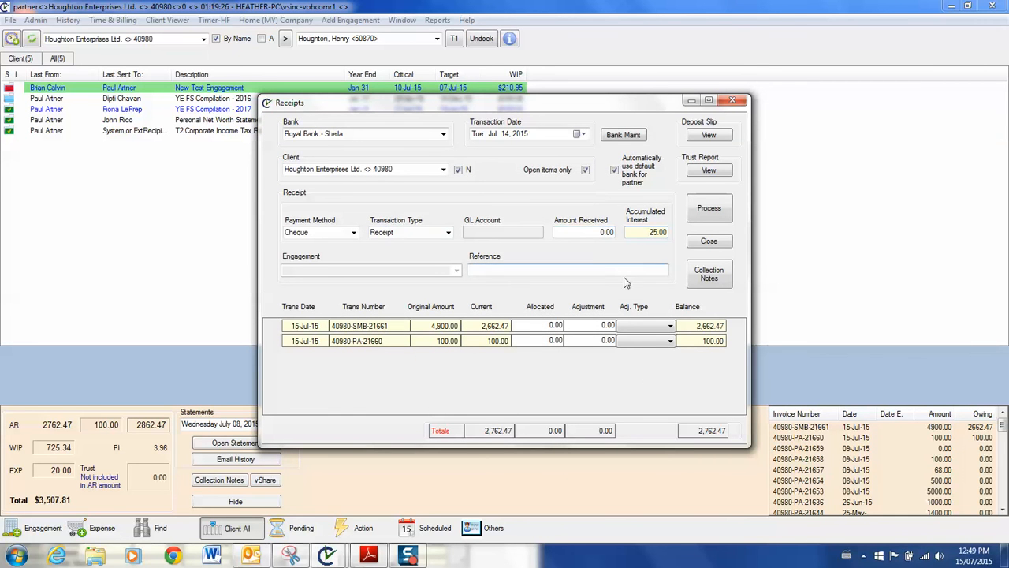
Record and process a 10.00 receipt with the transaction type Interest and the reference "Pd interest"
{"action": "left_click", "coordinate": [589, 233]}
{"action": "type", "text": "1"}
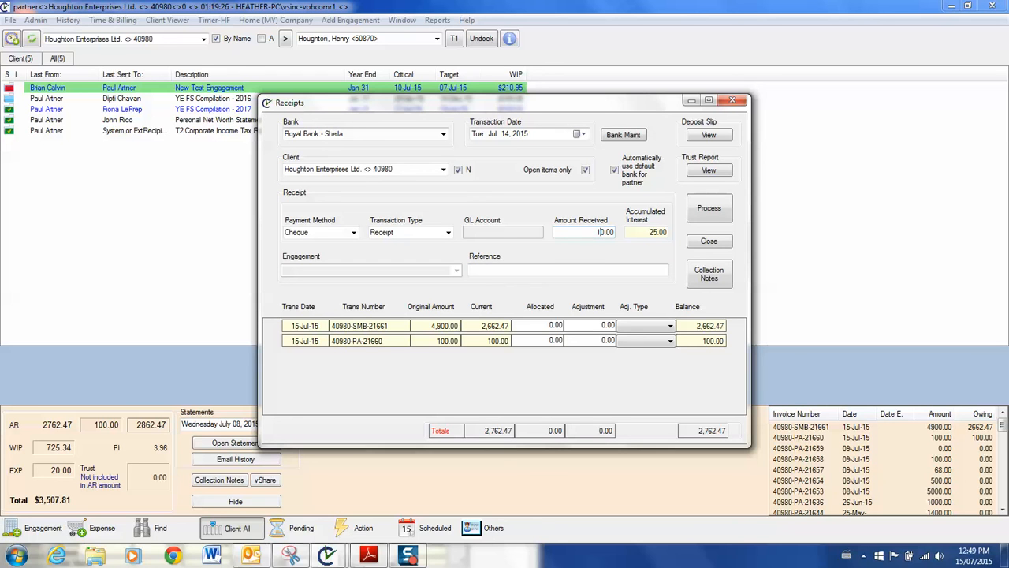
{"action": "left_click", "coordinate": [448, 232]}
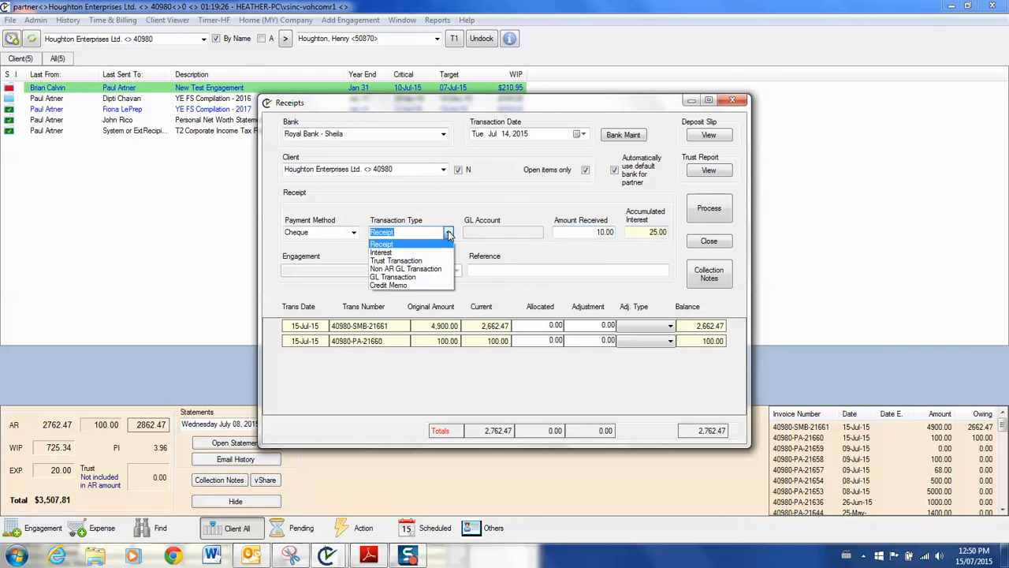
{"action": "left_click", "coordinate": [404, 254]}
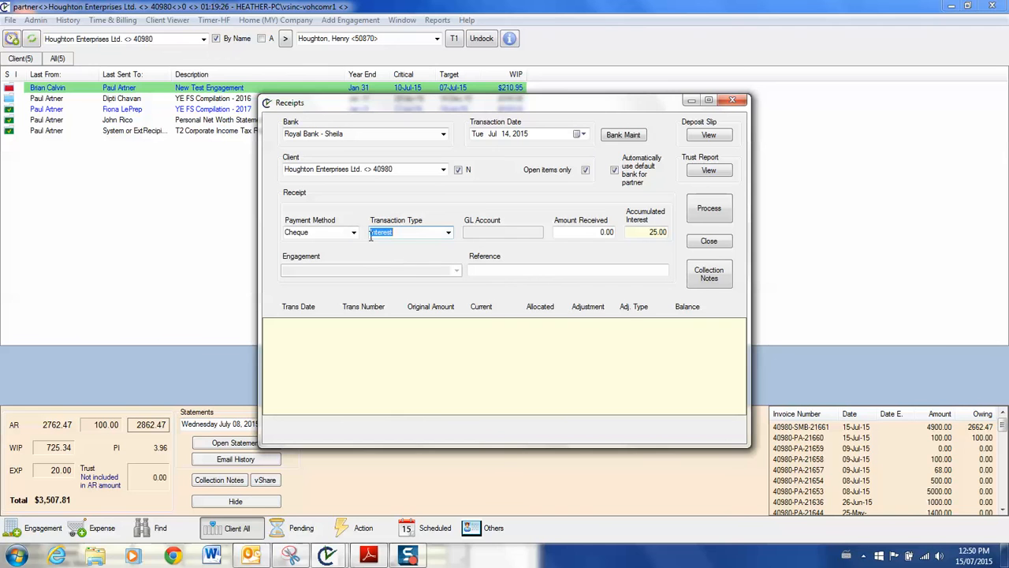
{"action": "left_click", "coordinate": [478, 272]}
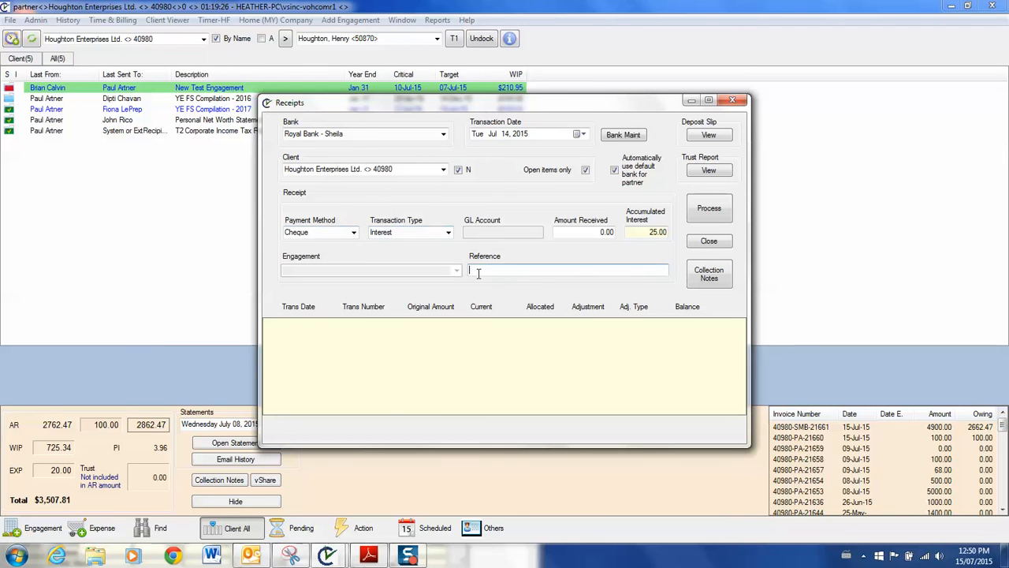
{"action": "type", "text": "Pd interest"}
{"action": "left_click", "coordinate": [597, 235]}
{"action": "type", "text": "1"}
{"action": "left_click", "coordinate": [704, 208]}
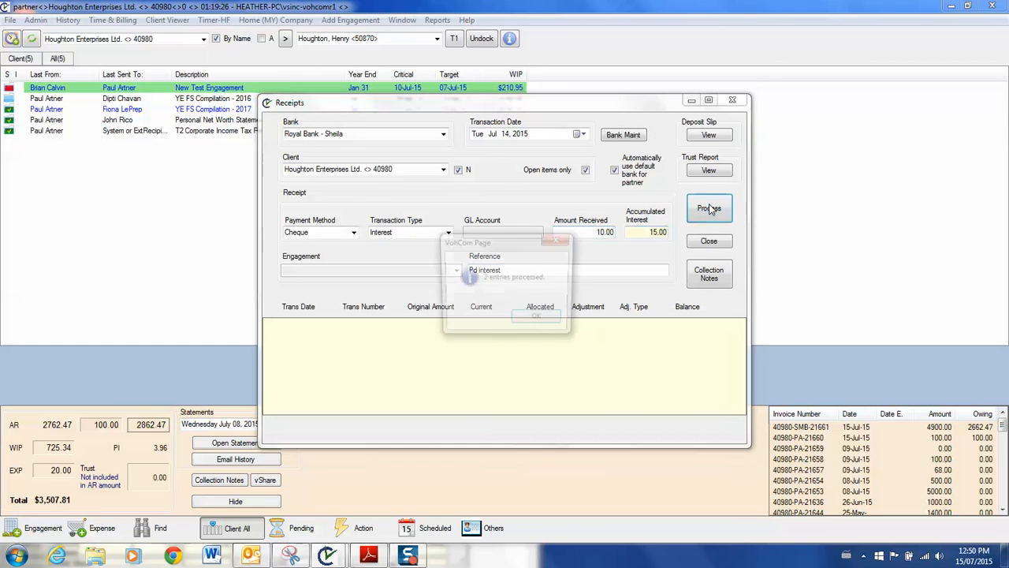
{"action": "left_click", "coordinate": [539, 320]}
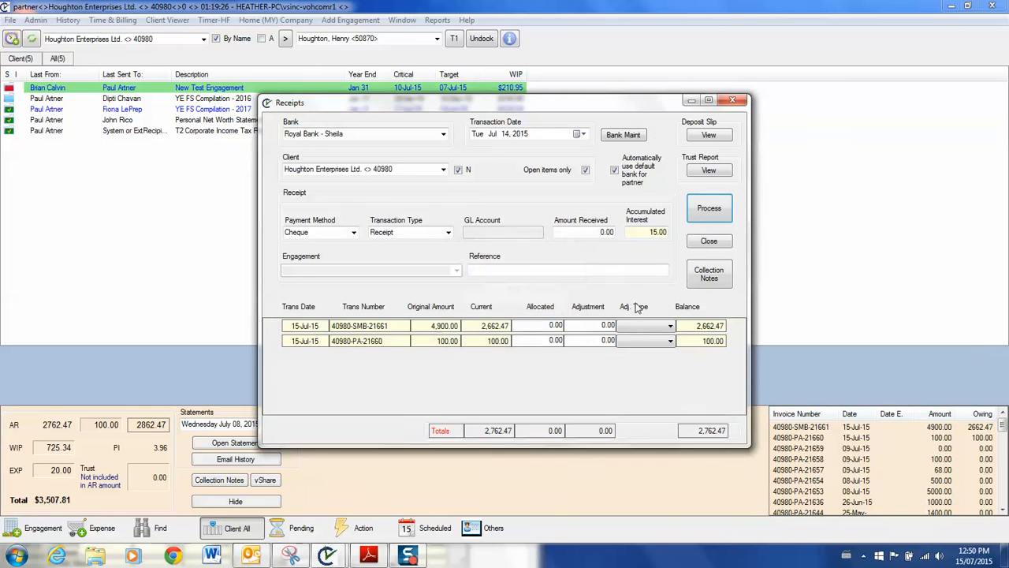
Write off the remaining accumulated interest by processing a notational interest adjustment of -15.00
{"action": "double_click", "coordinate": [641, 232]}
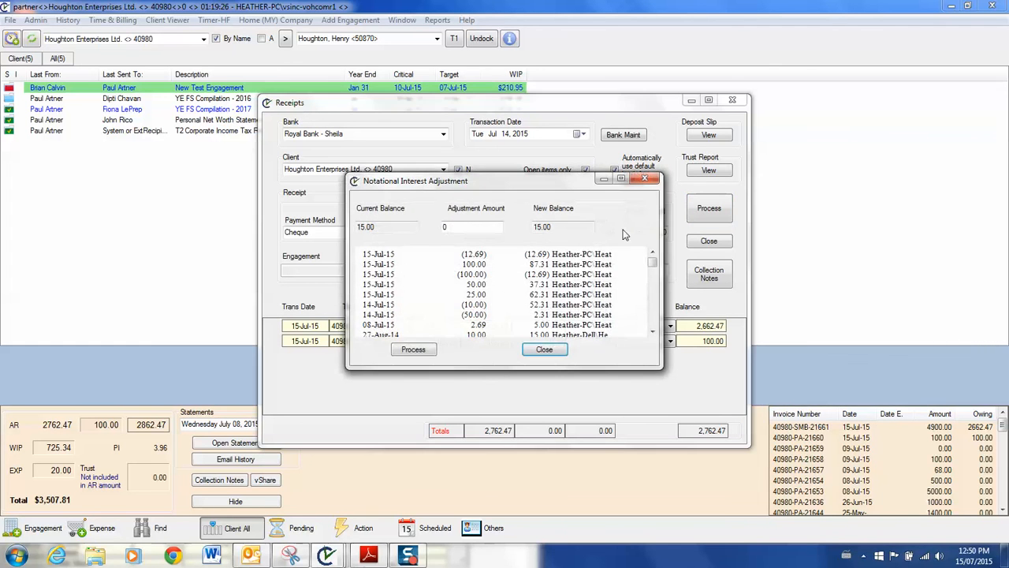
{"action": "left_click", "coordinate": [473, 226]}
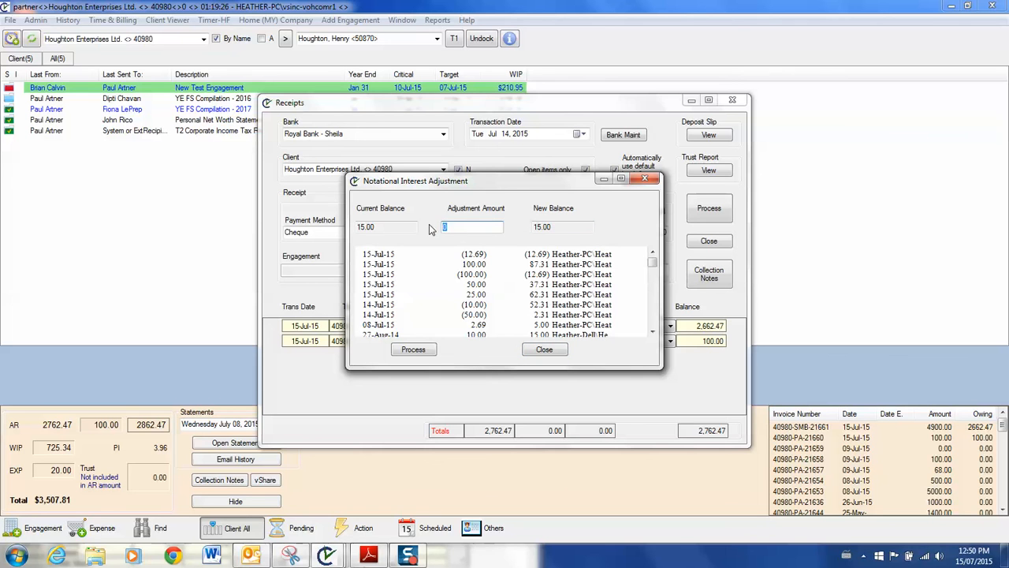
{"action": "type", "text": "-15."}
{"action": "left_click", "coordinate": [406, 351]}
{"action": "left_click", "coordinate": [408, 353]}
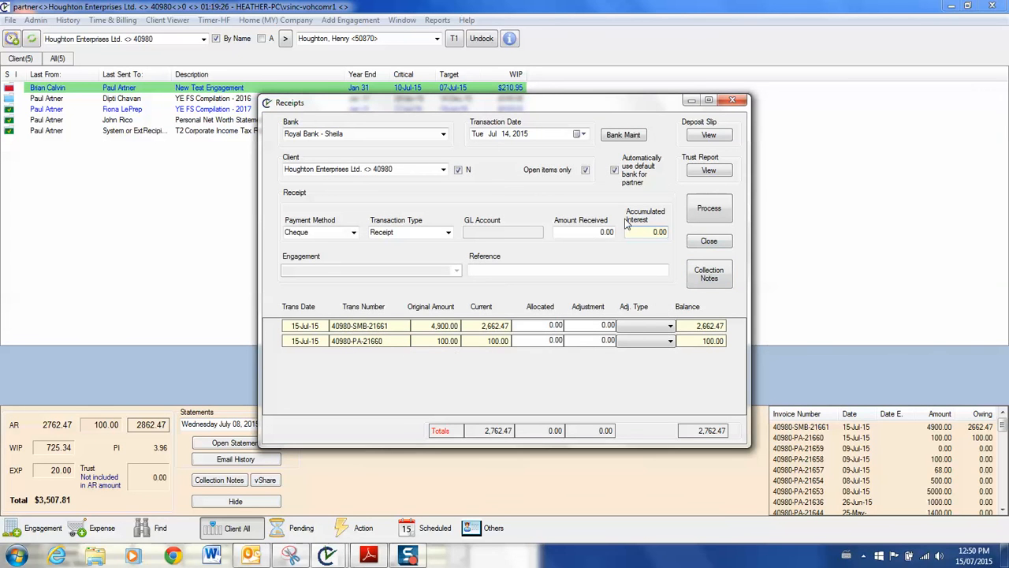
Check the updated deposit slip listing both interest payments and close it
{"action": "left_click", "coordinate": [709, 136]}
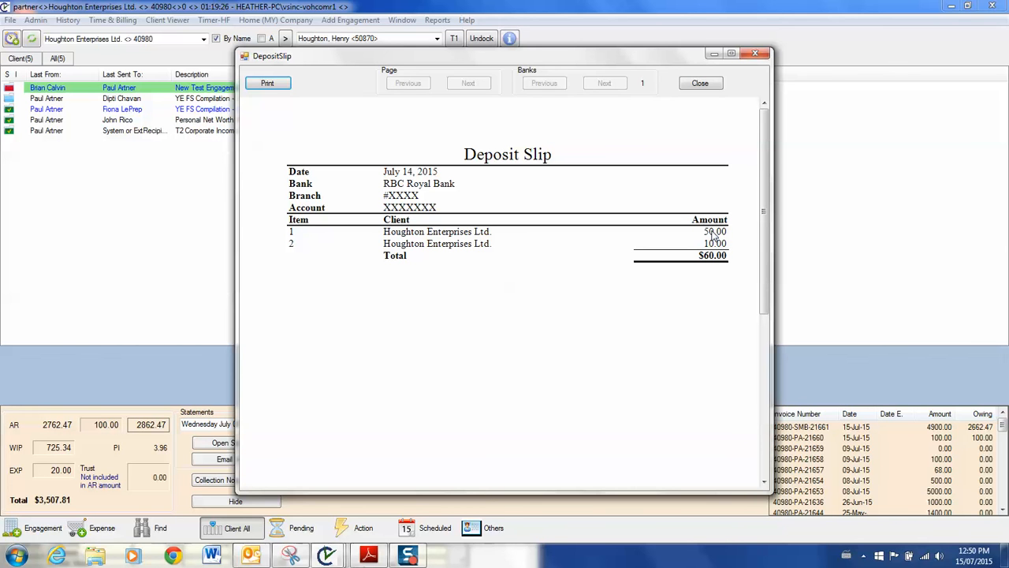
{"action": "left_click", "coordinate": [699, 85]}
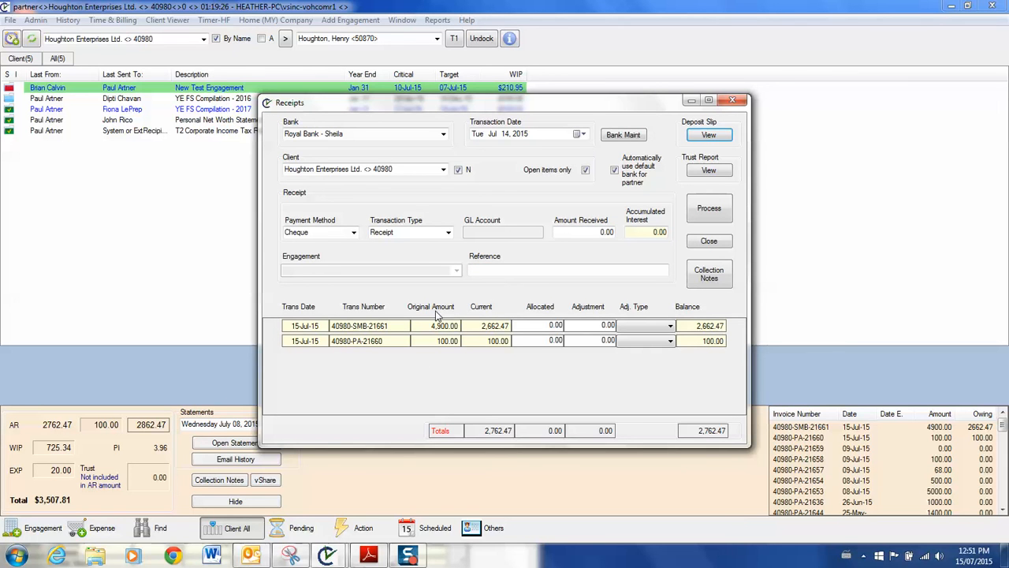
Choose Interest as the transaction type and close the Receipts window without processing another entry
{"action": "left_click", "coordinate": [447, 236]}
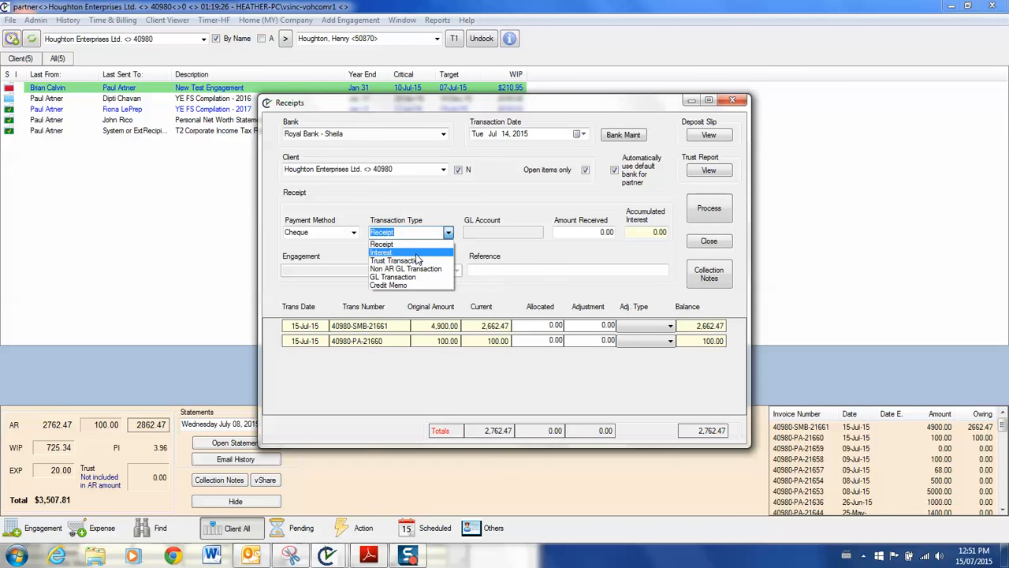
{"action": "left_click", "coordinate": [415, 253]}
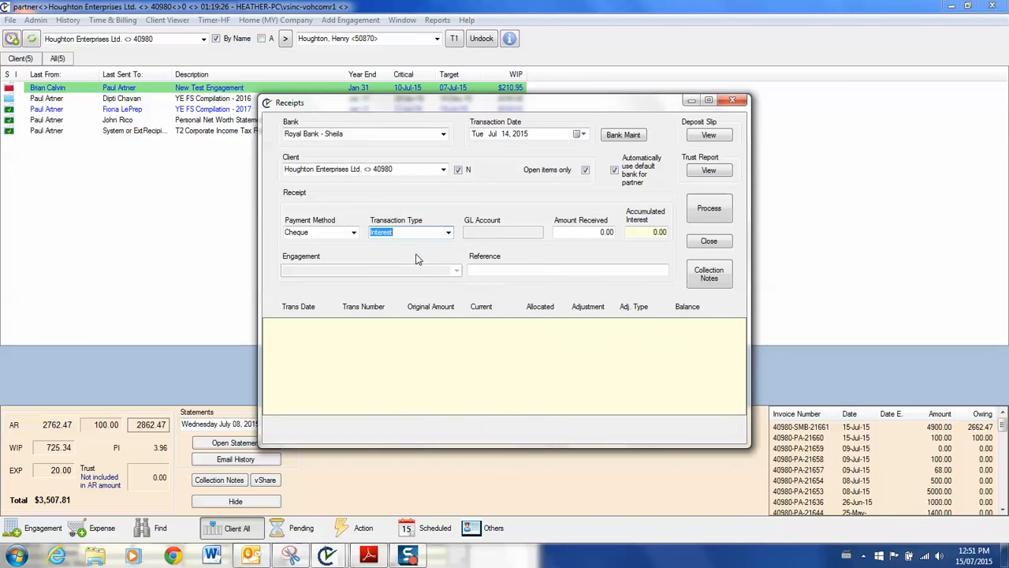
{"action": "left_click", "coordinate": [719, 243]}
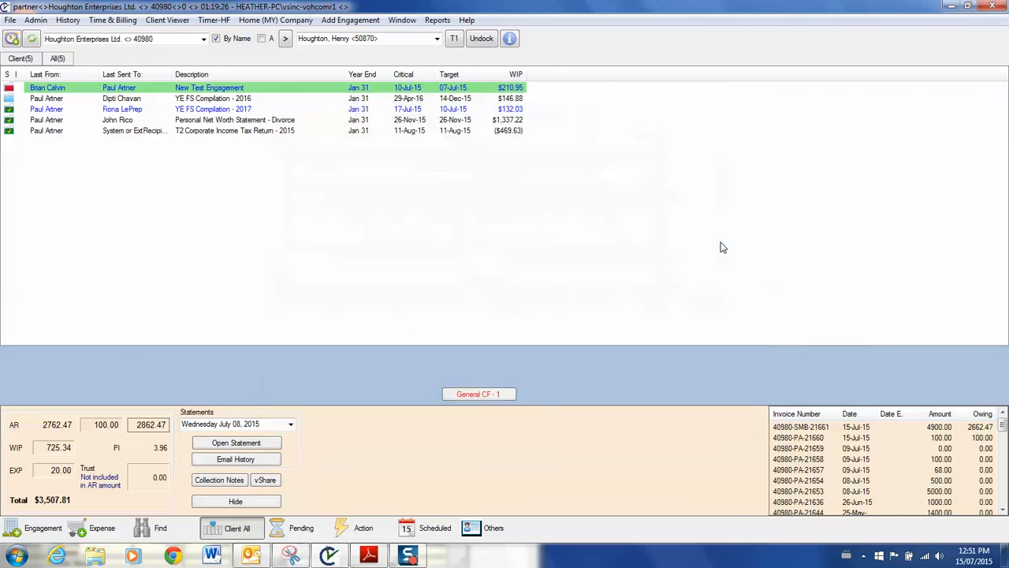